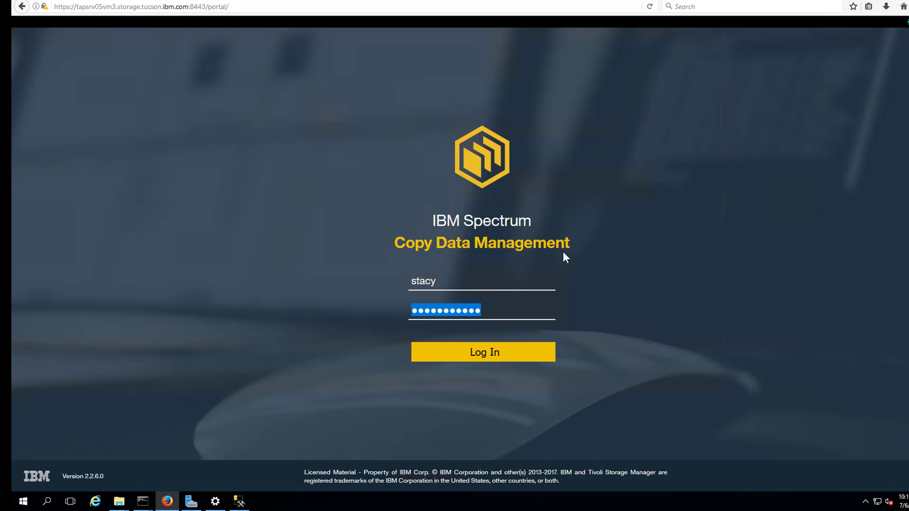
Log in with the credentials to reach the Home dashboard showing 57.1 TB storage capacity
click(508, 352)
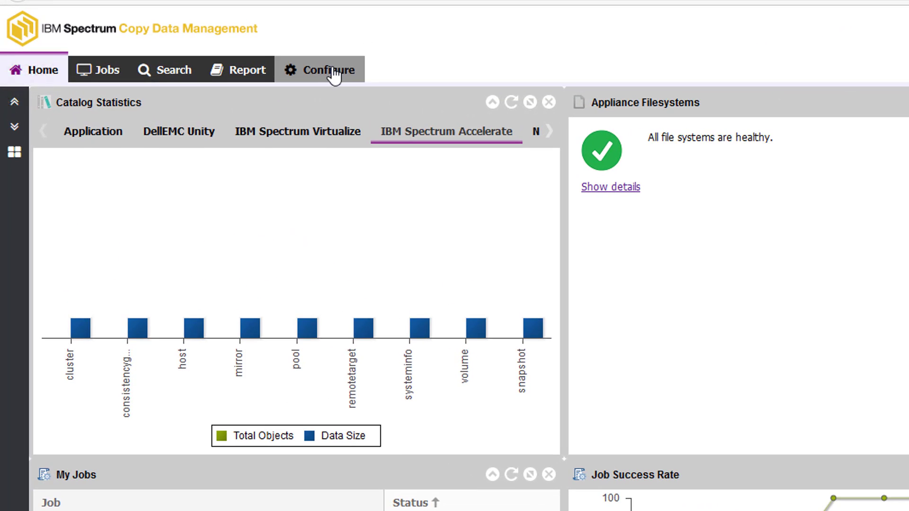
Open Configure > Sites & Providers, review the Sites list, then view the 11 provider types
click(229, 69)
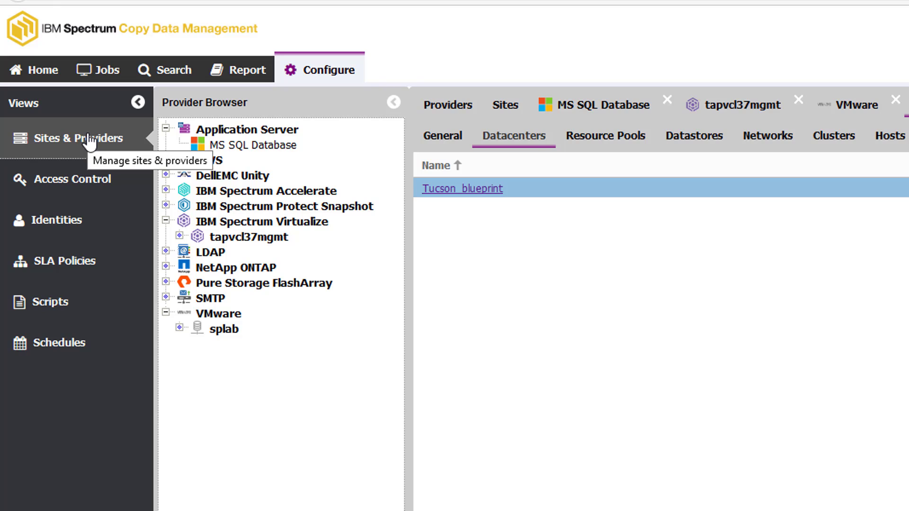
click(505, 107)
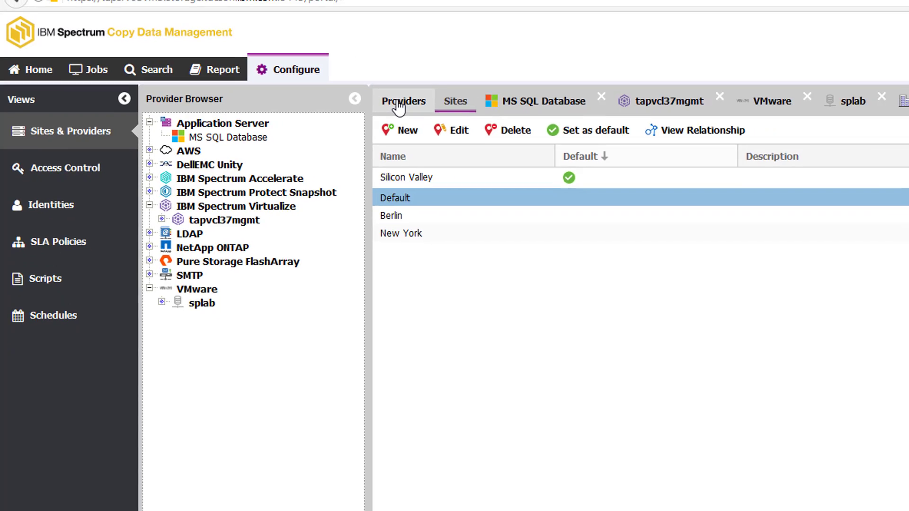
click(399, 107)
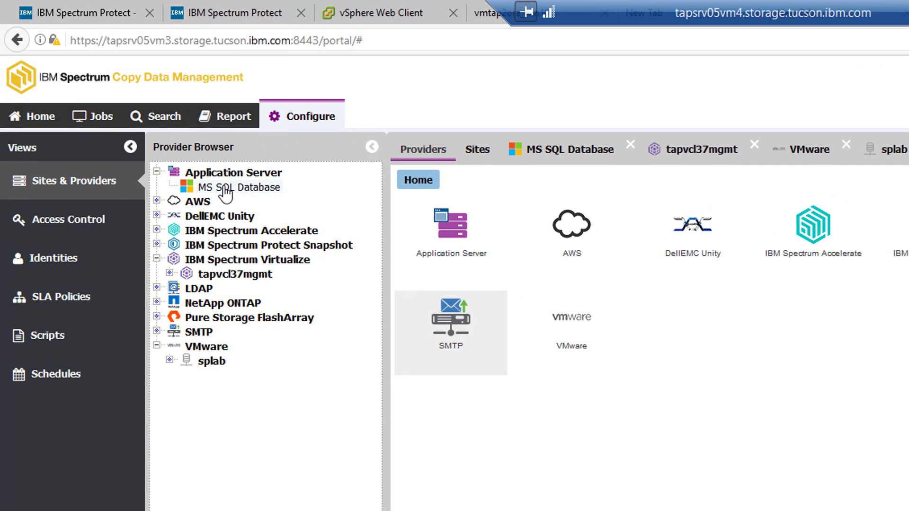
Review MS SQL Database and tapvcl37mgmt General and Volumes details, then show splab's vCenter properties
click(225, 189)
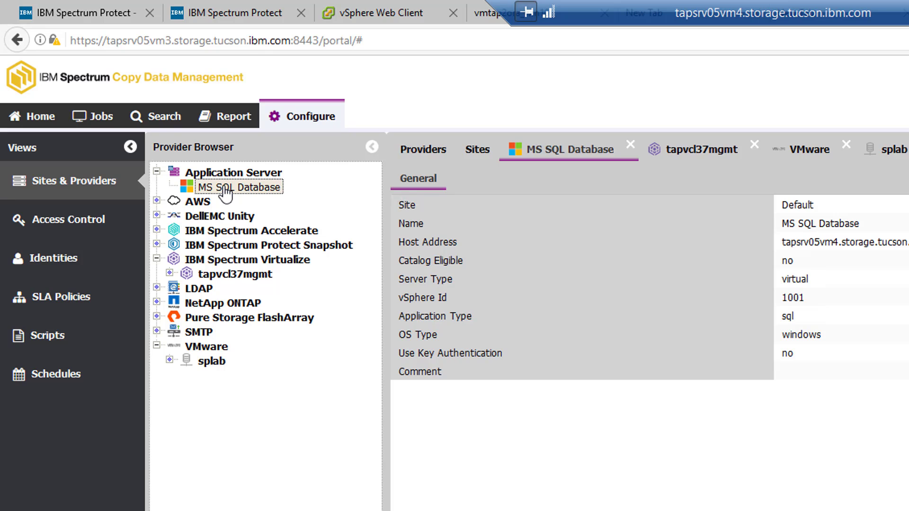
click(221, 273)
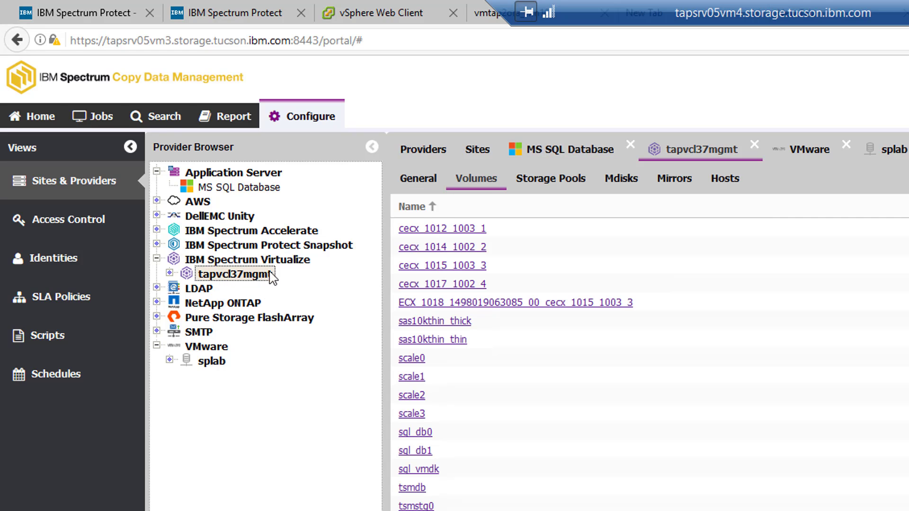
click(839, 150)
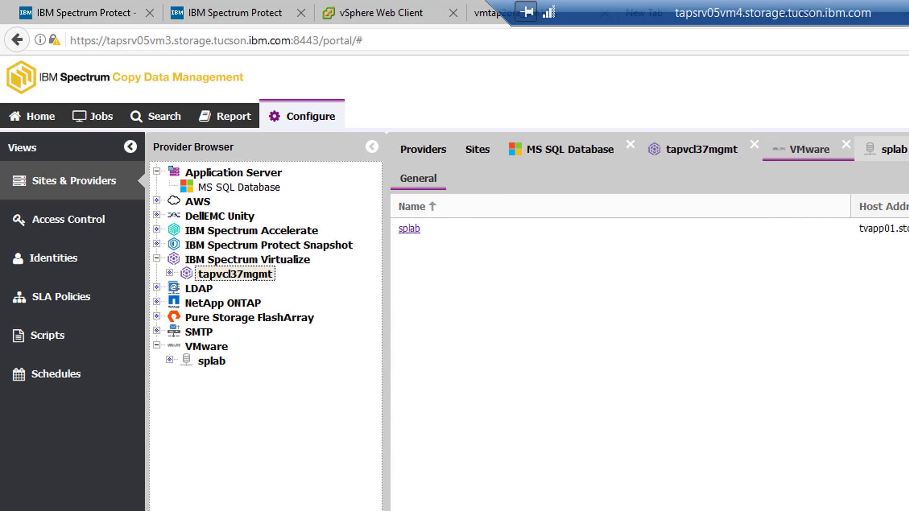
click(218, 274)
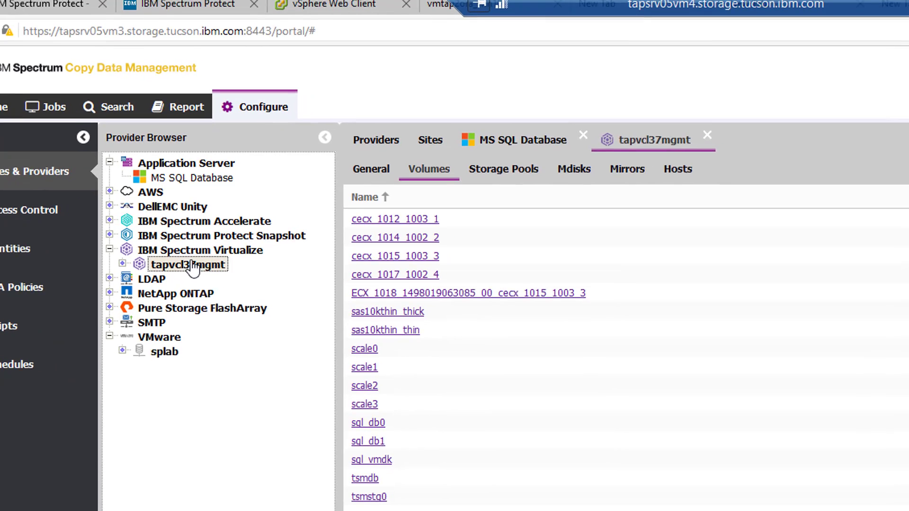
click(274, 151)
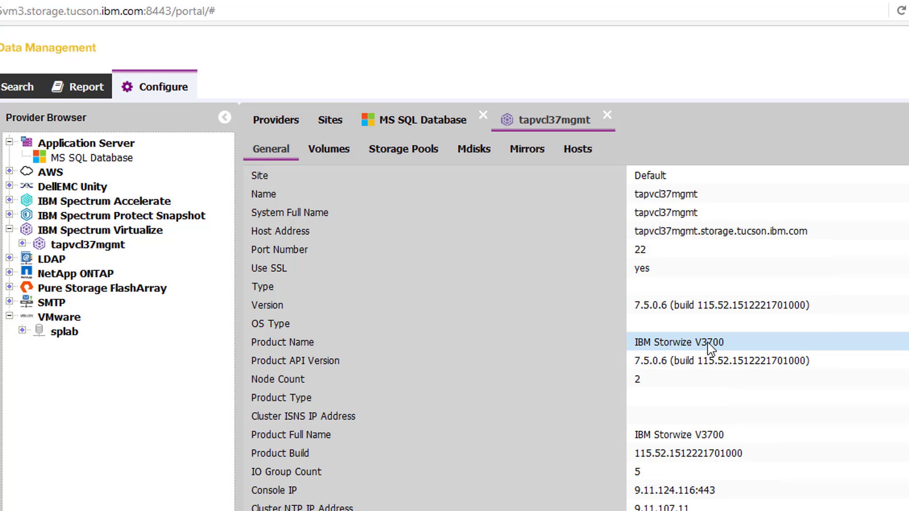
click(342, 150)
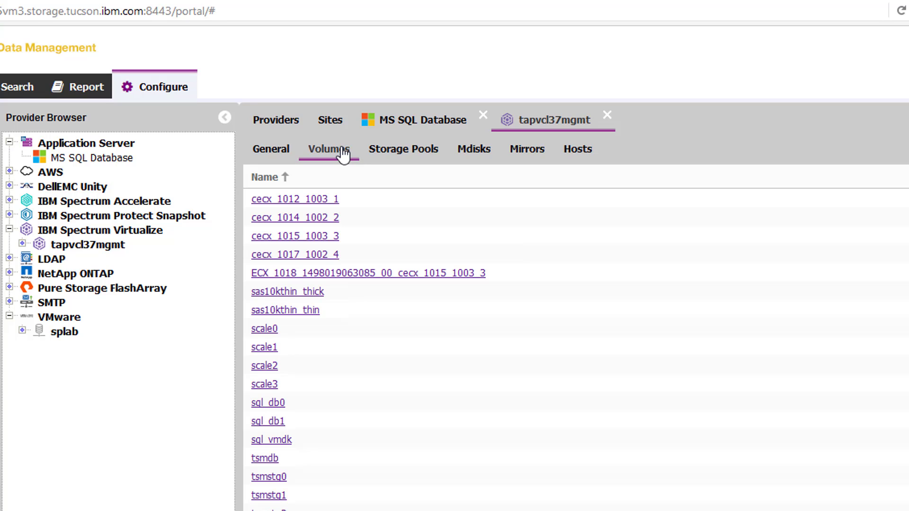
click(58, 336)
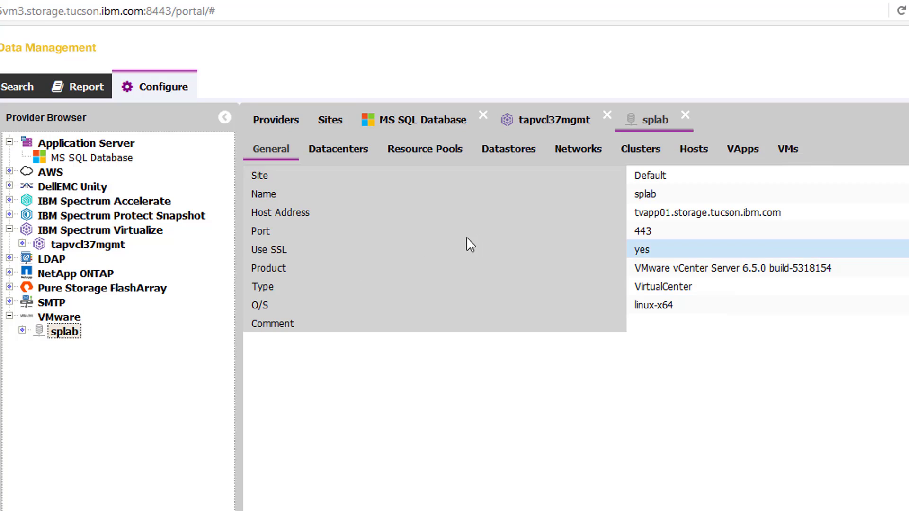
Expand splab to check its vApps and VMs, then show the Access Control user accounts
click(22, 331)
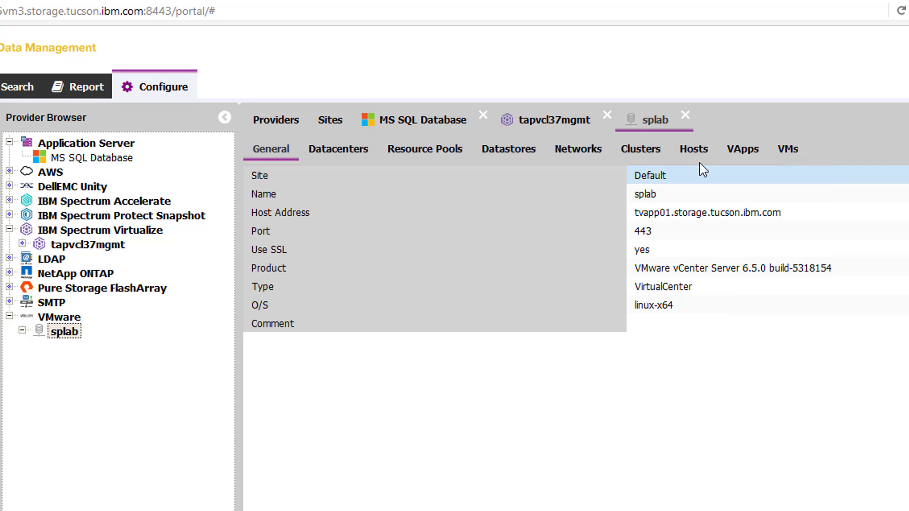
click(733, 152)
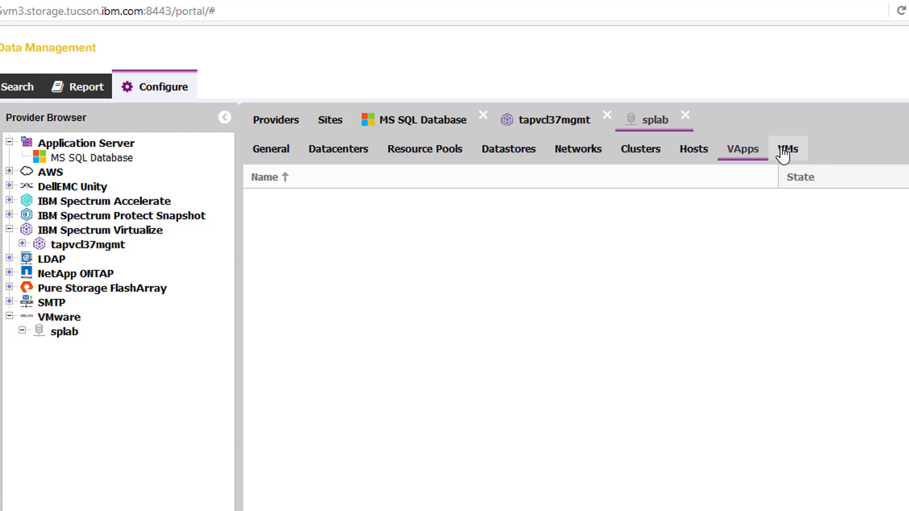
click(784, 153)
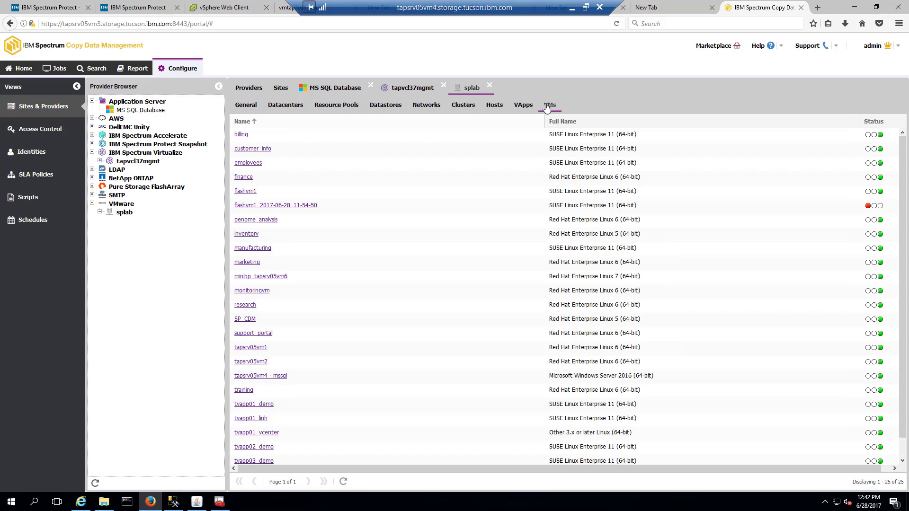
click(60, 130)
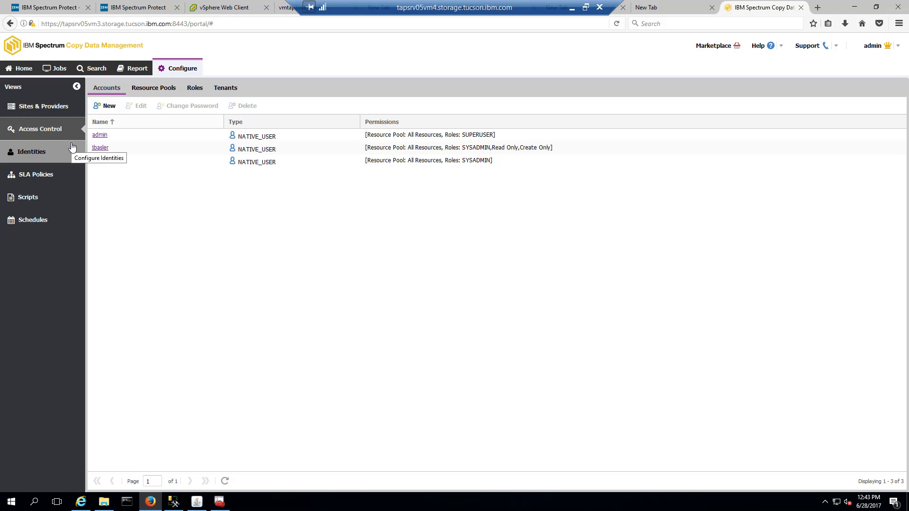
Show the SLA Policies view listing the Gold, Silver and Bronze snapshot policies
click(44, 176)
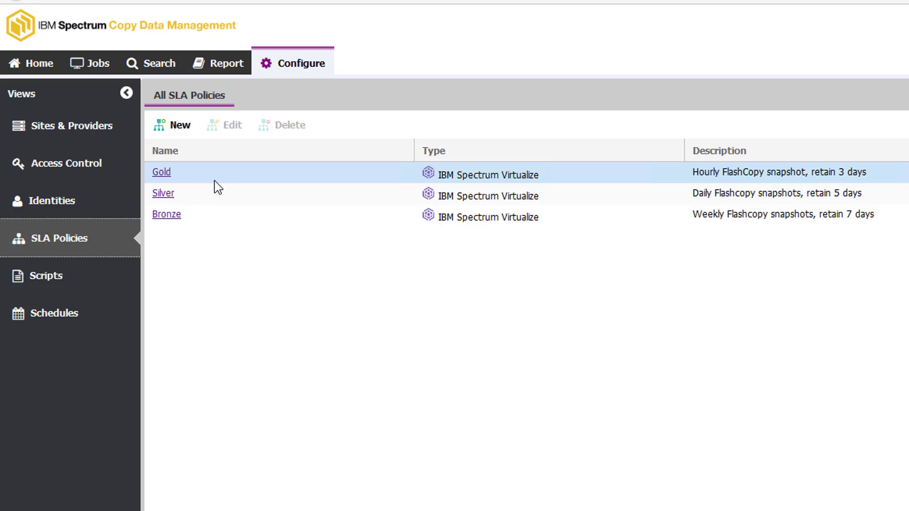
Show the Jobs page on VMware, listing Default VMware Inventory and vmware_backup
ctrl+click(218, 193)
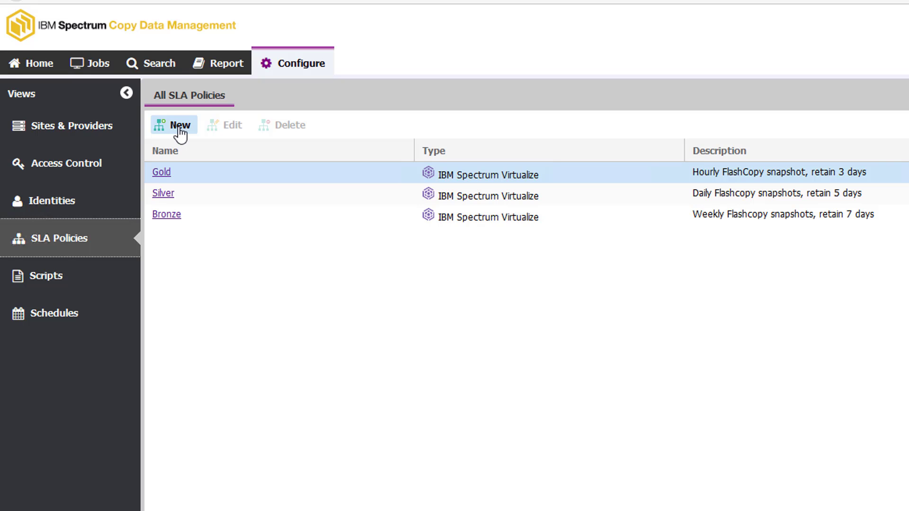
click(91, 66)
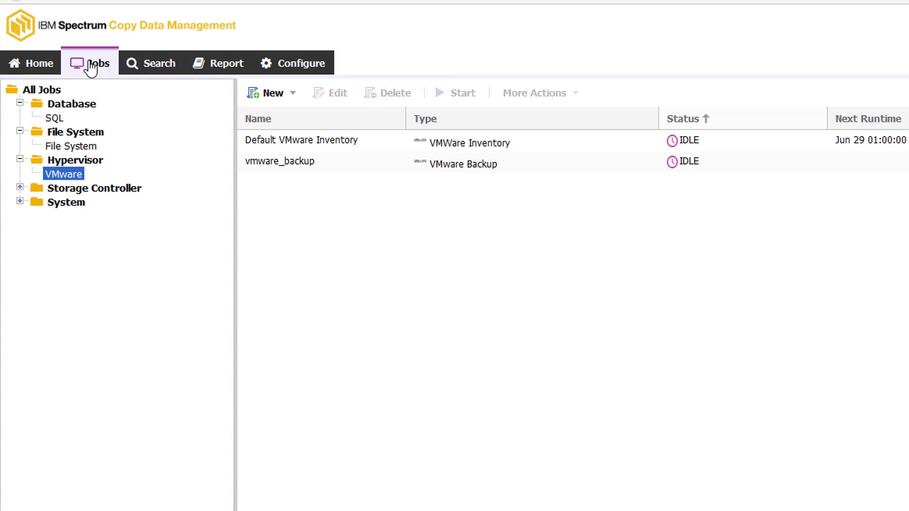
Choose New > Backup to bring up the New VMware Backup Job dialog
click(272, 94)
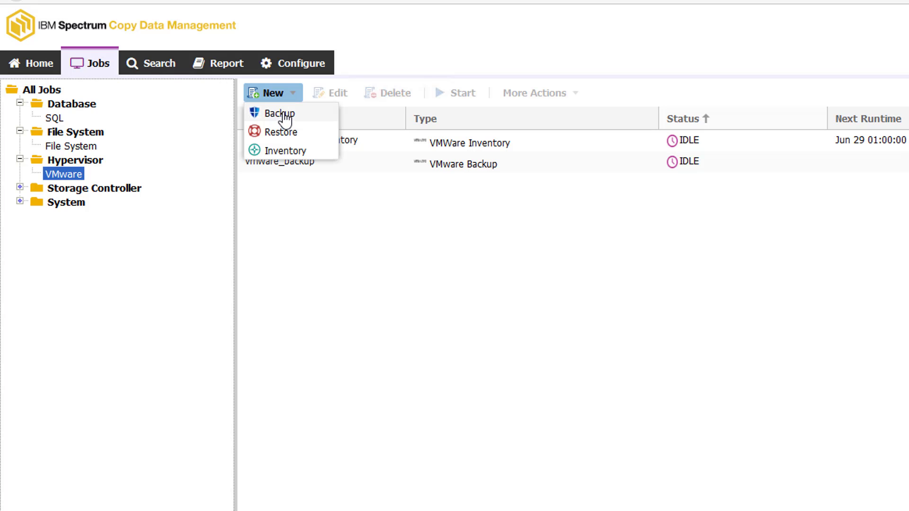
click(284, 116)
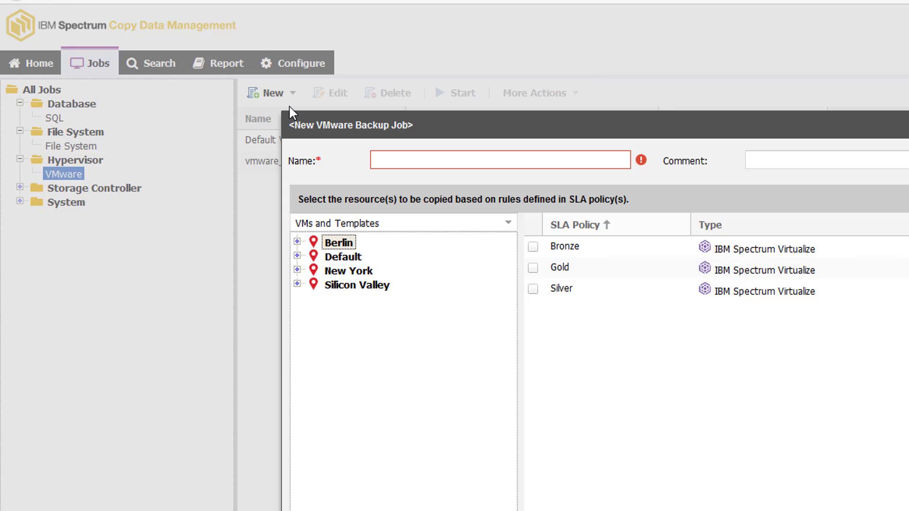
Name the job vmware_monitoring_backup and browse Default > splab > Tucson_blueprint
click(413, 158)
text(vmware_monit)
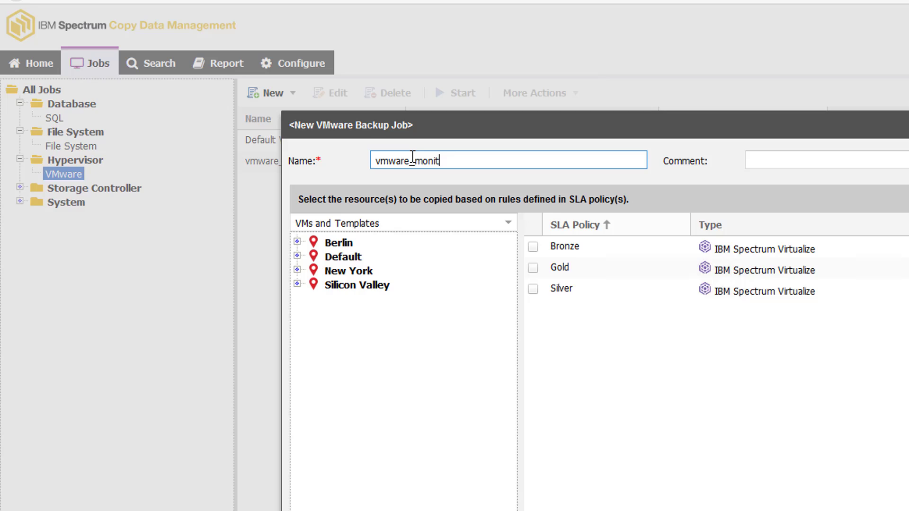
text(oring_backup)
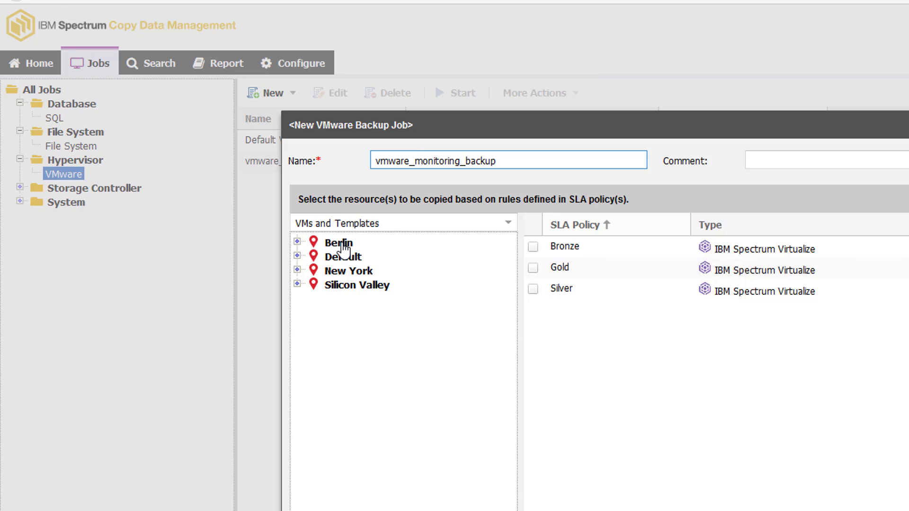
click(297, 256)
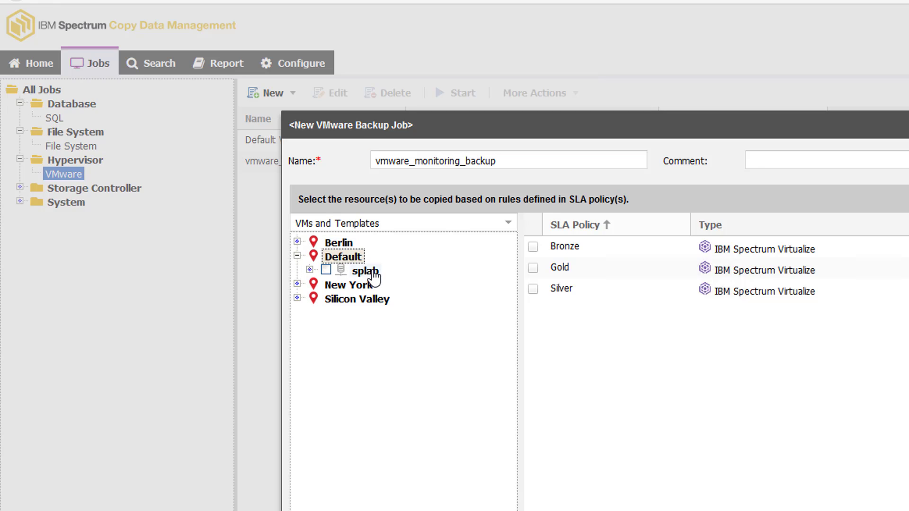
click(347, 271)
click(310, 269)
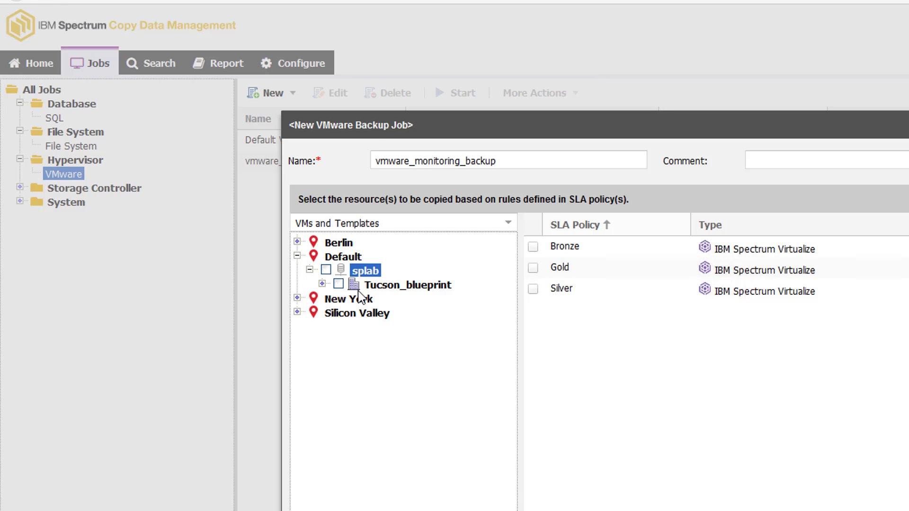
click(408, 285)
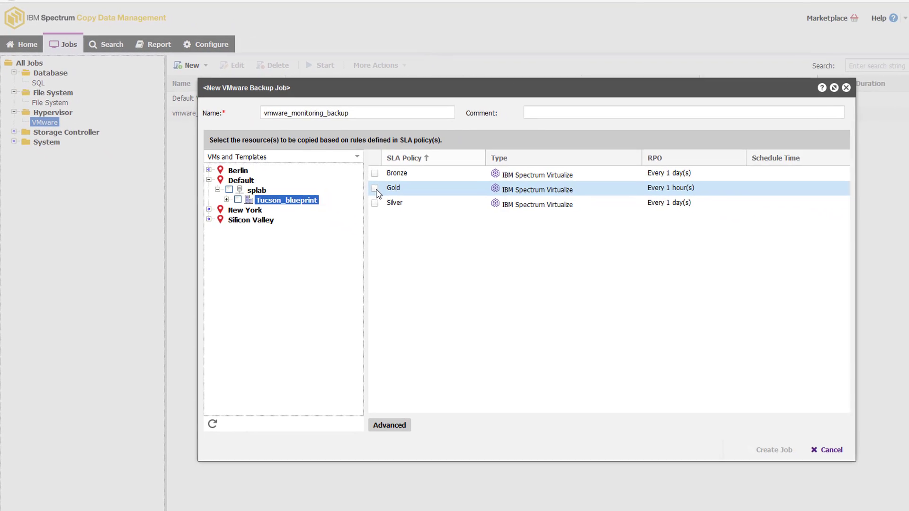
Apply the Gold SLA policy and select only monitoringvm for backup
click(473, 237)
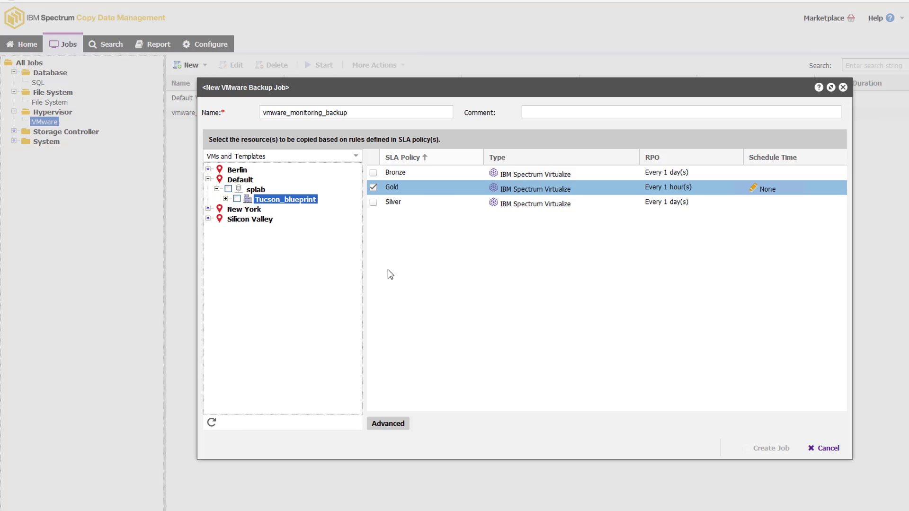
click(237, 199)
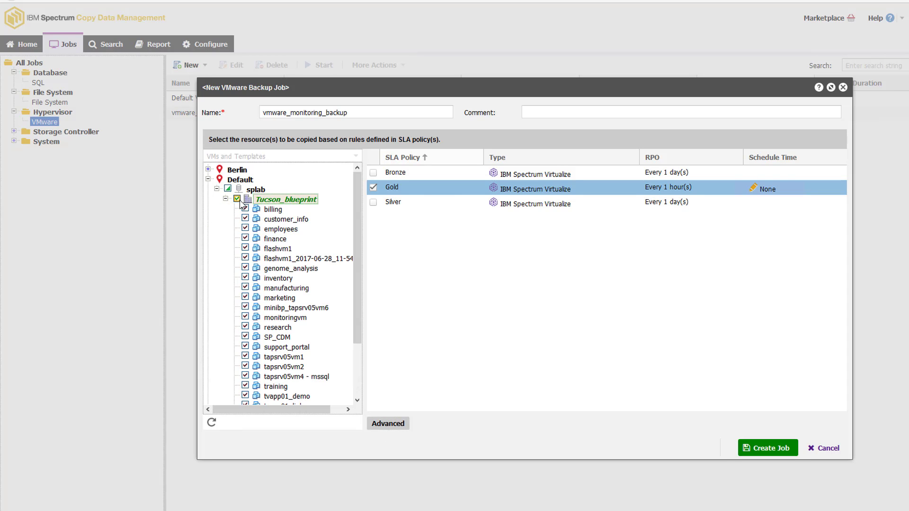
click(238, 200)
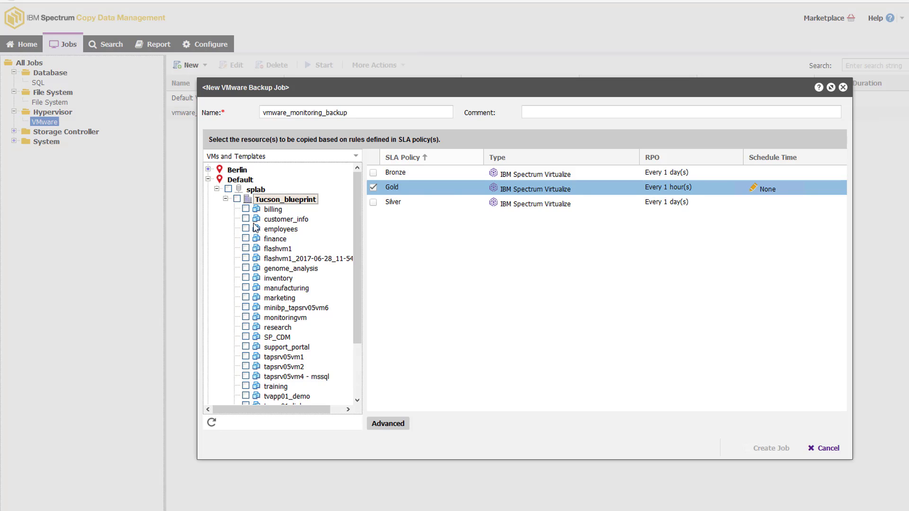
click(246, 317)
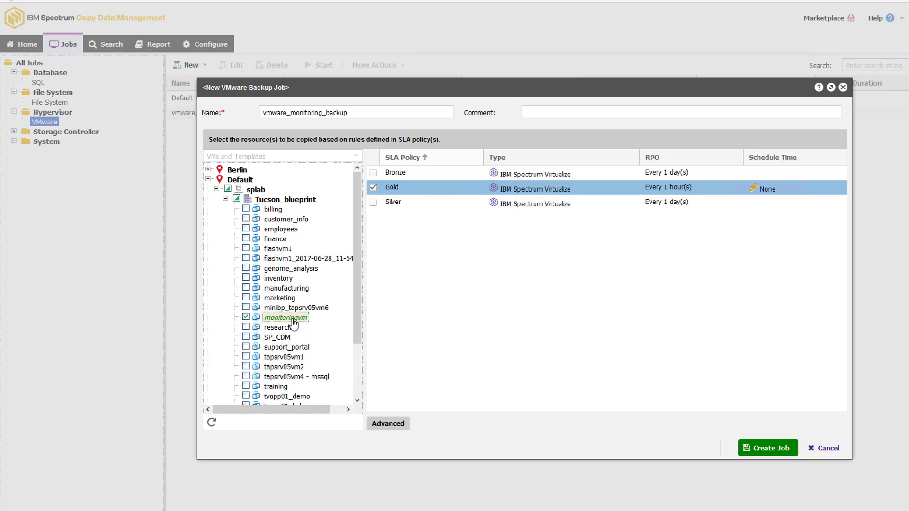
Save vmware_monitoring_backup, select it in the jobs list, and start it with SLA policy Gold
click(770, 450)
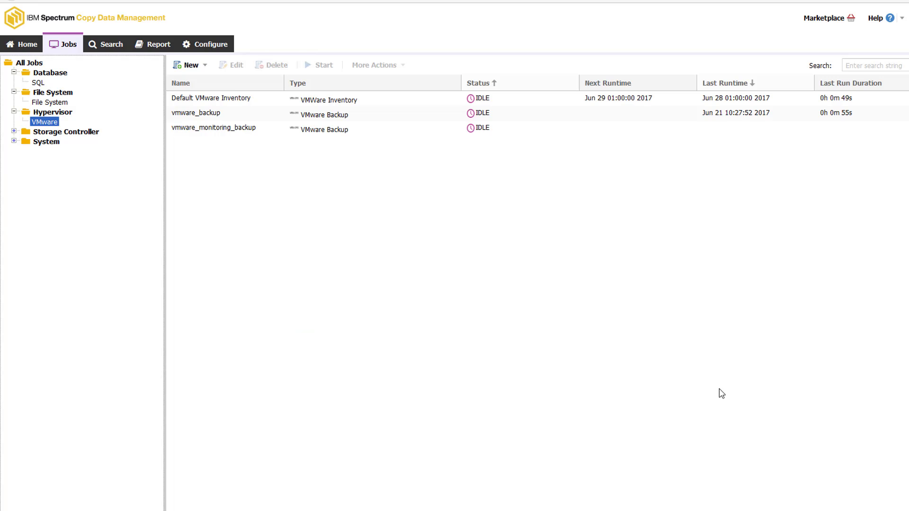
click(237, 132)
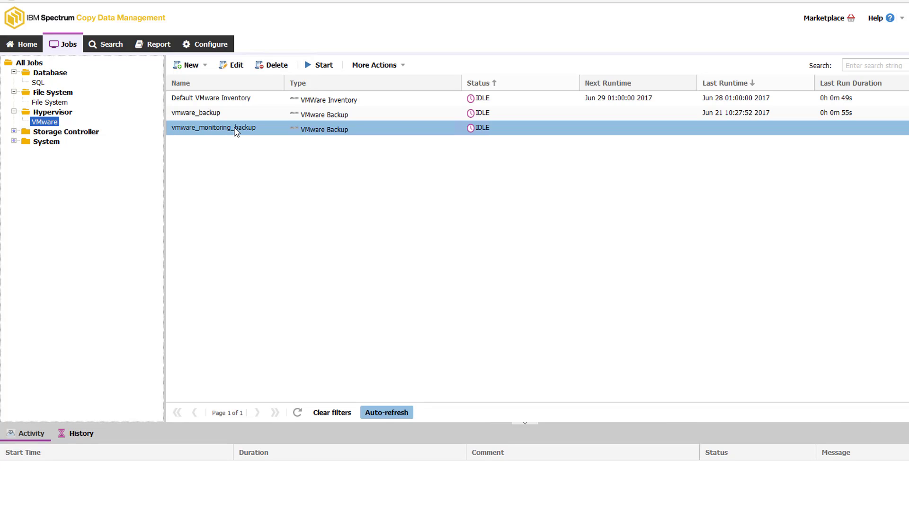
click(321, 68)
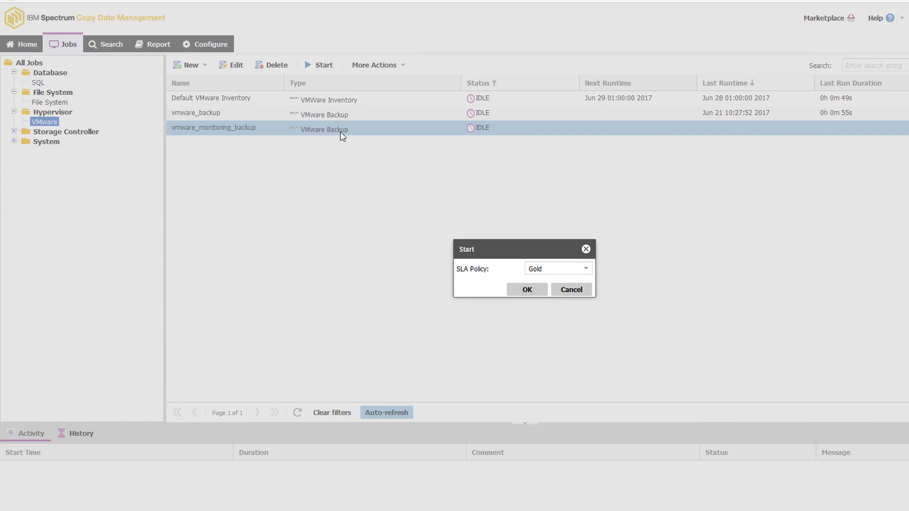
click(532, 292)
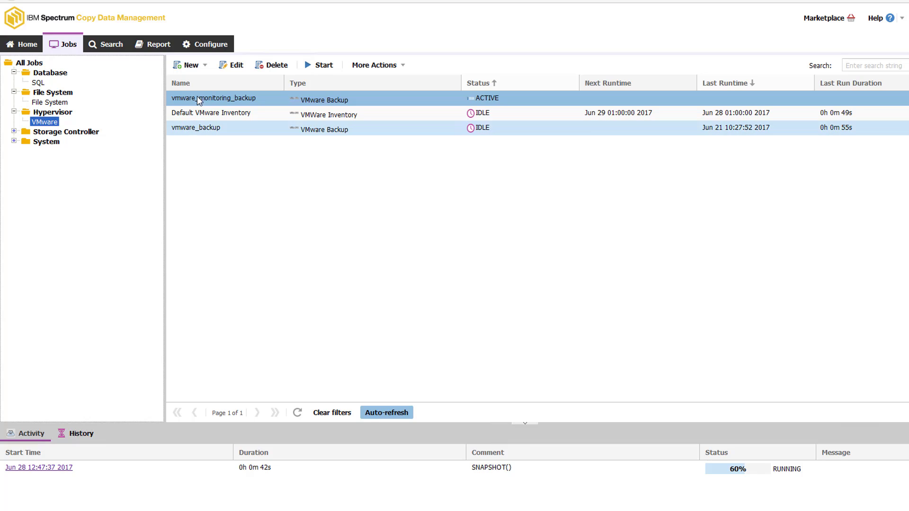
Create a New > Restore job named monitor_restore using the Instant VM Restore template
click(198, 70)
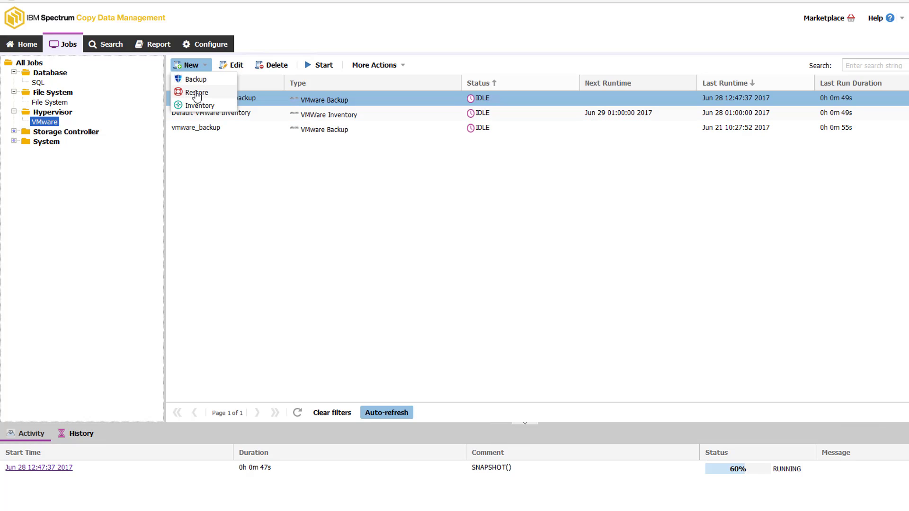
click(197, 93)
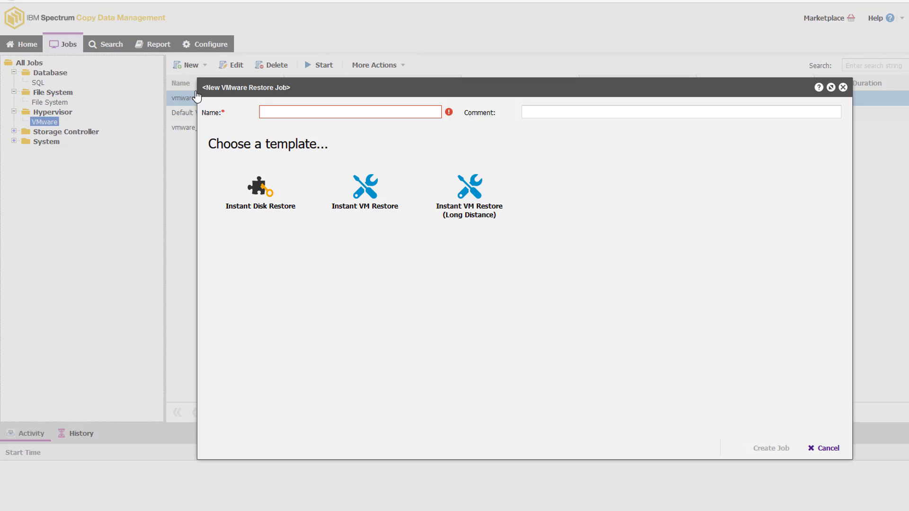
text(monitor_restore)
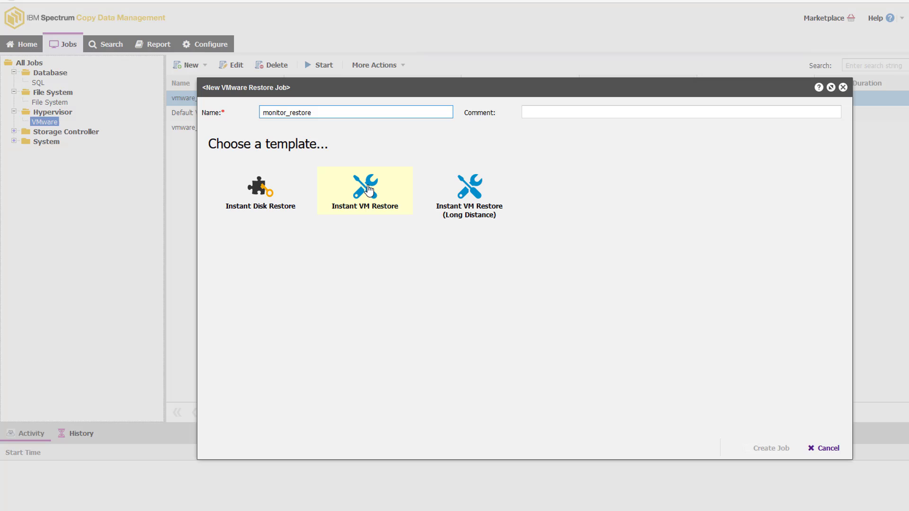
click(369, 189)
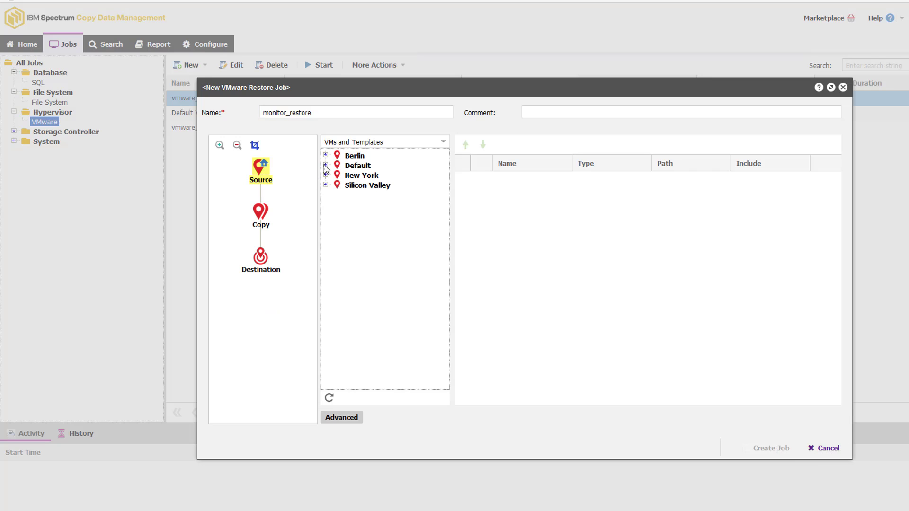
Select monitoringvm under Default > splab > Tucson_blueprint as the VM to restore
click(326, 167)
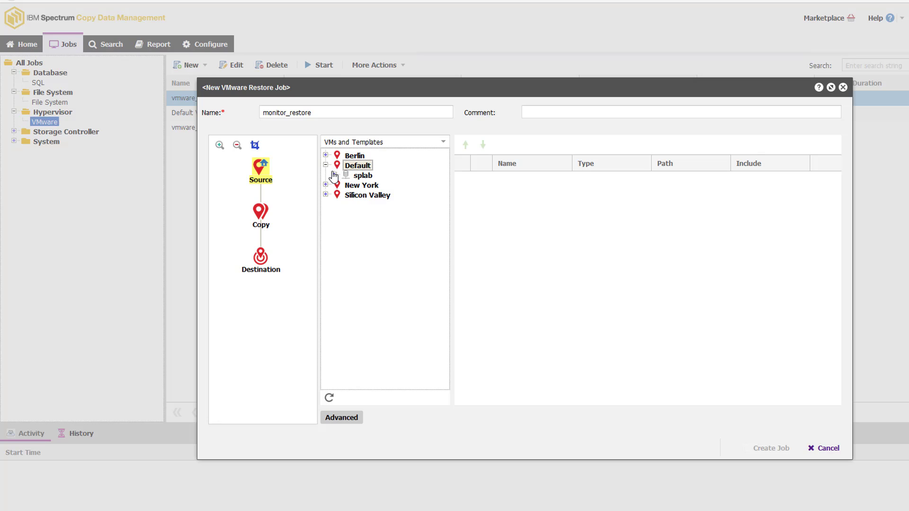
click(335, 175)
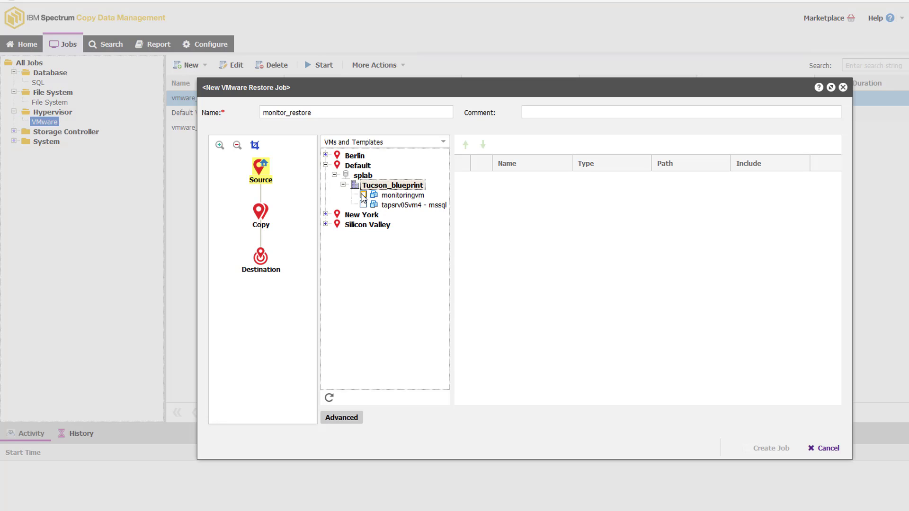
click(363, 195)
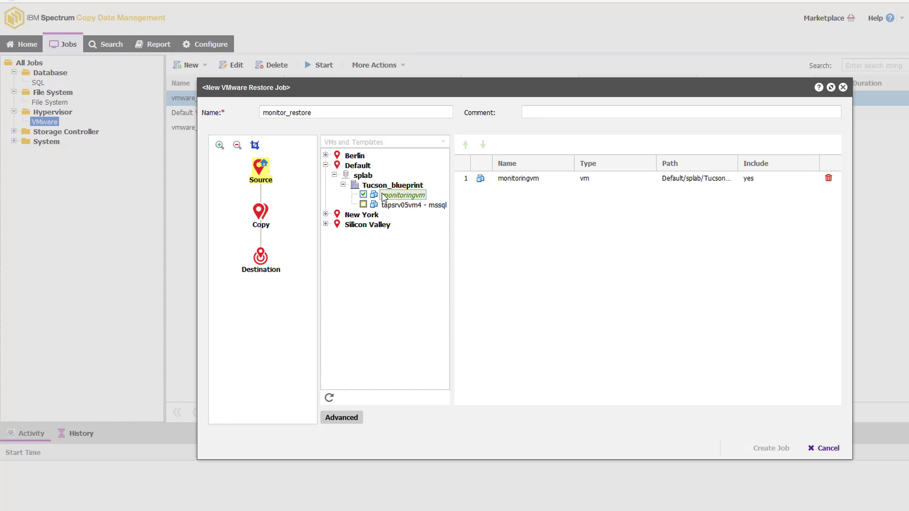
Restore from the Default site copy to the original host and save the job as monitor_restore
click(264, 218)
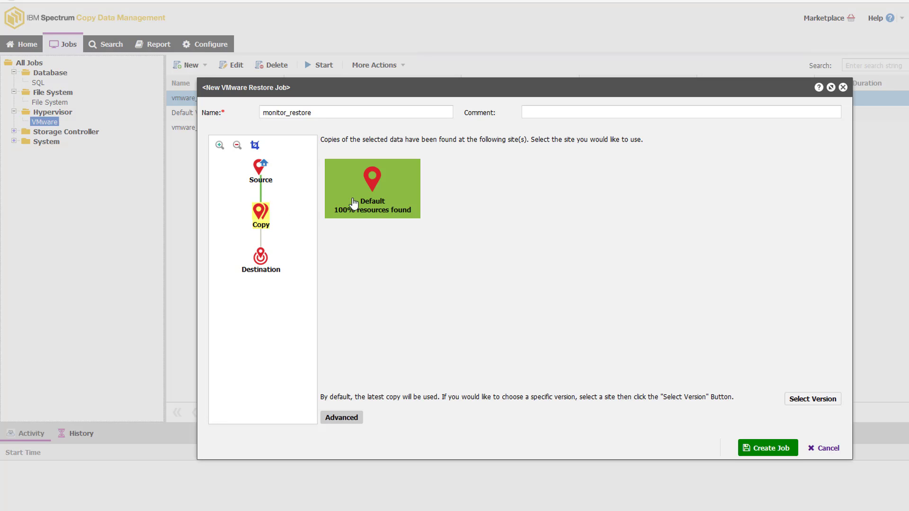
click(260, 258)
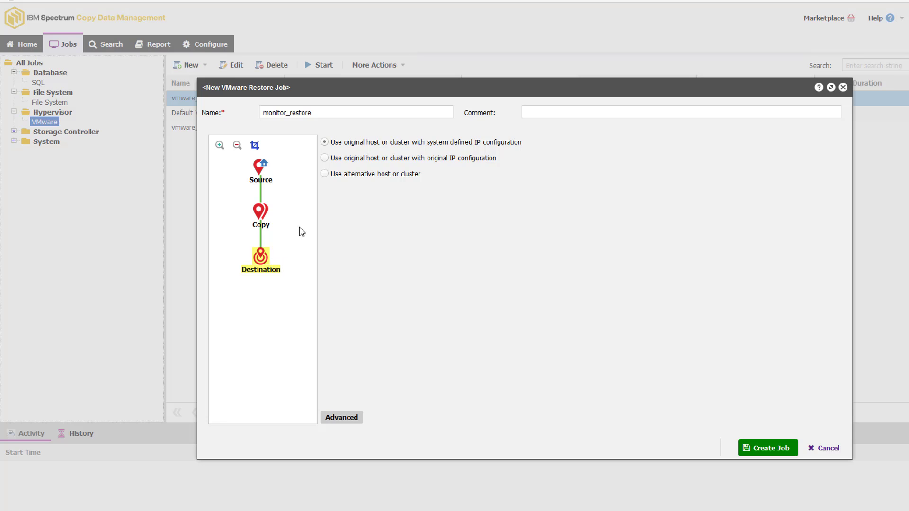
click(766, 449)
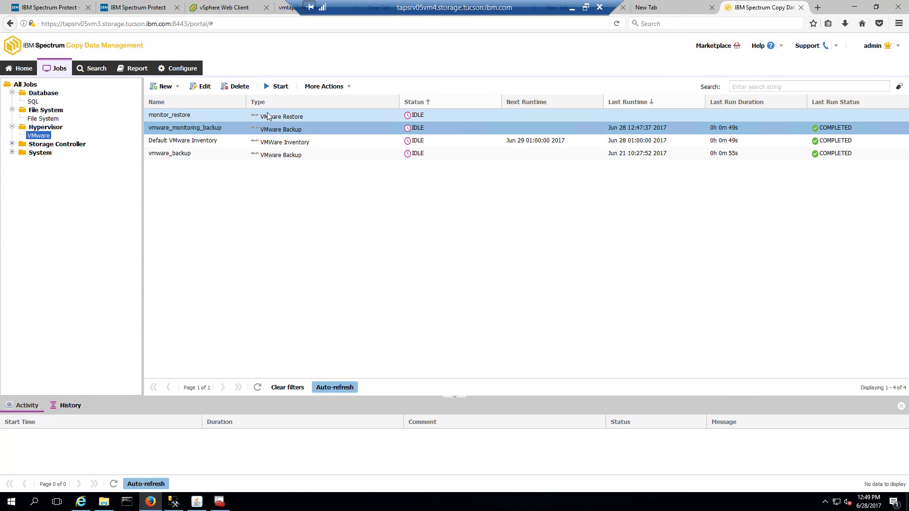
Start the monitor_restore job with its run mode left at Test
click(193, 154)
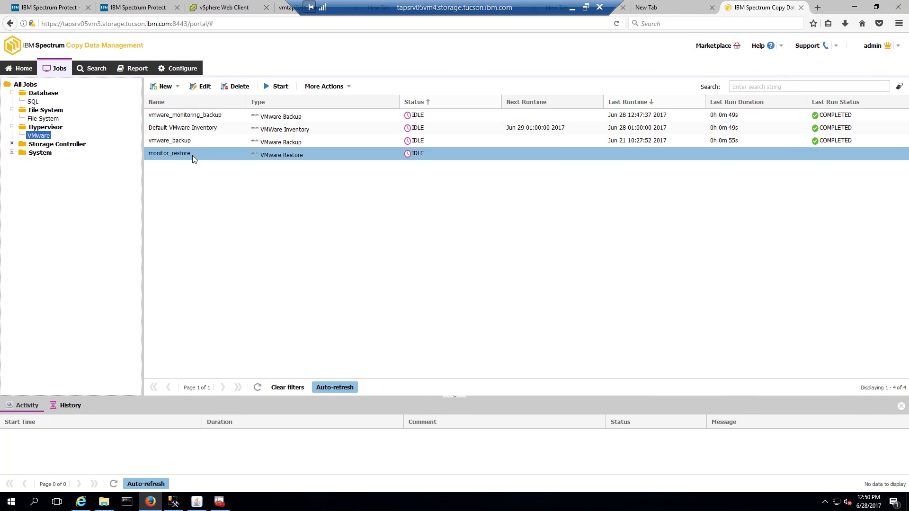
click(281, 86)
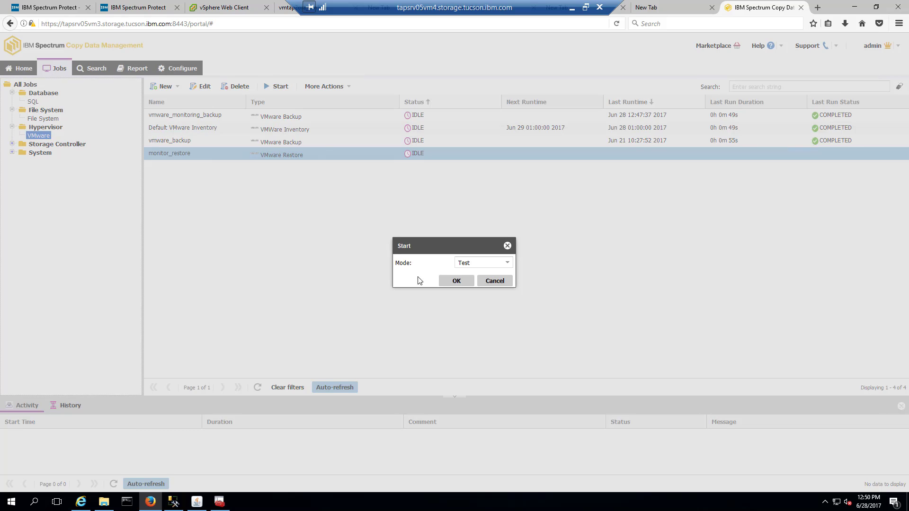
click(507, 267)
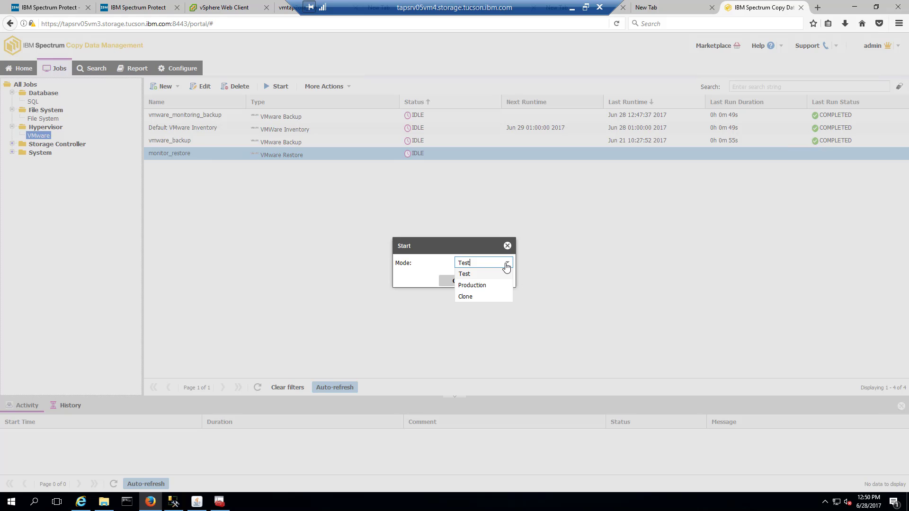
click(483, 274)
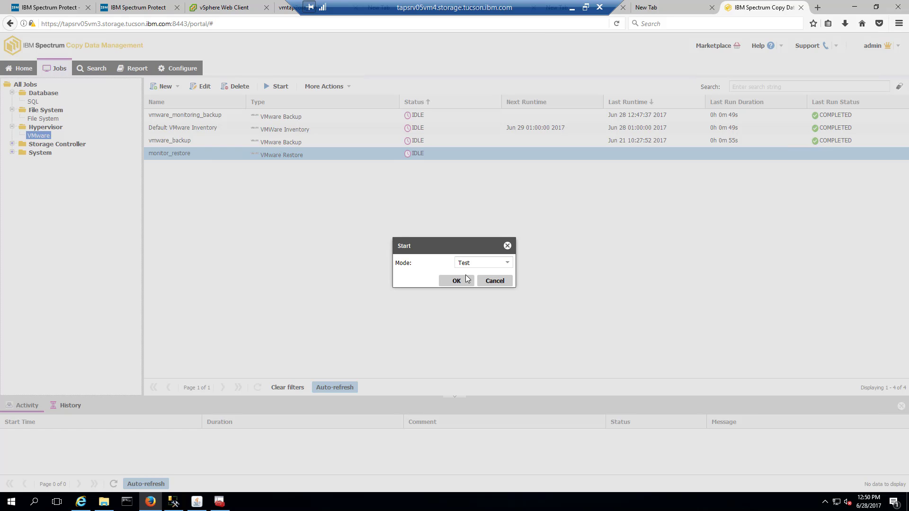
click(462, 281)
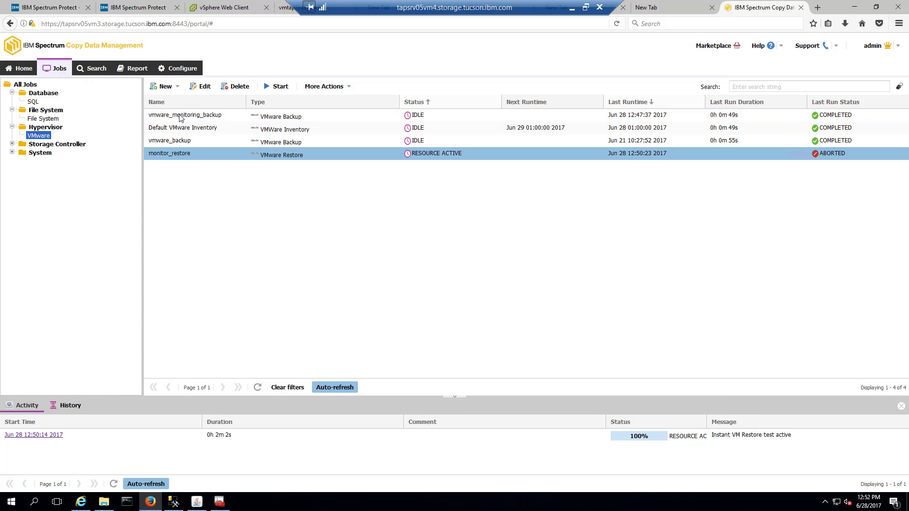
Switch to the vSphere Web Client to check Tucson_blueprint for monitoringvm-test00
click(221, 8)
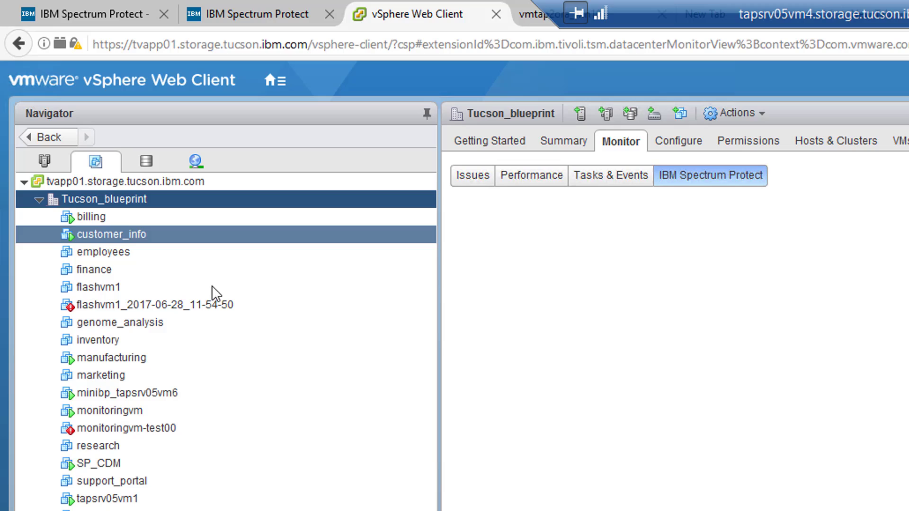